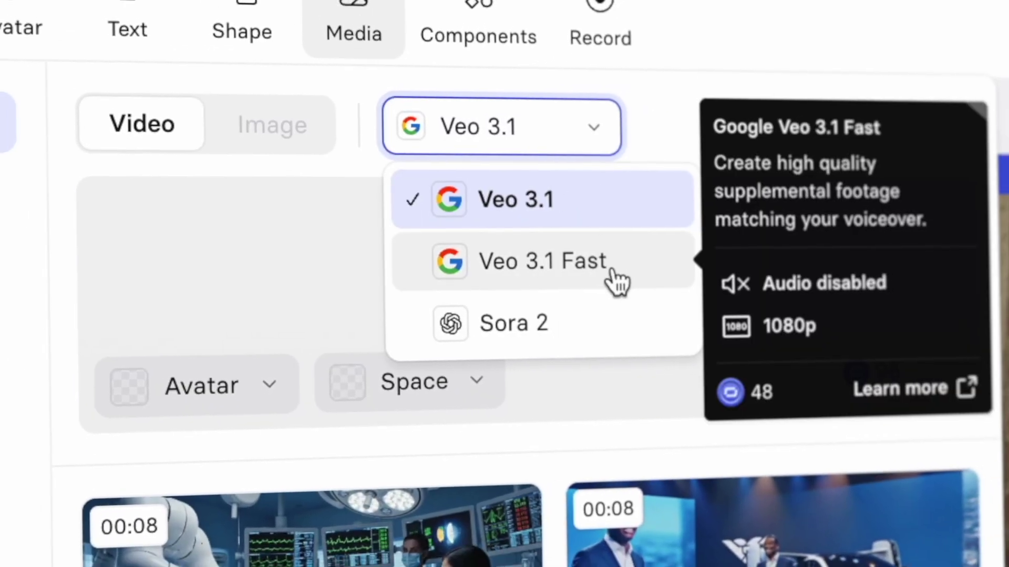
- Choose Sora 2 as the video model and begin the prompt 'a man walking through a ware'
mouse_move(651, 331)
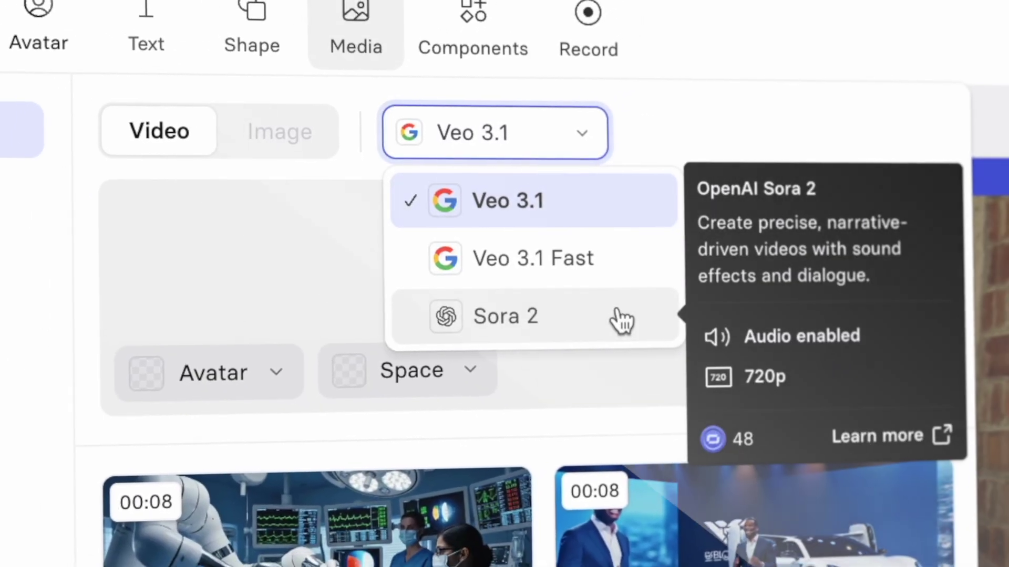
click(622, 319)
text(a man walking throu)
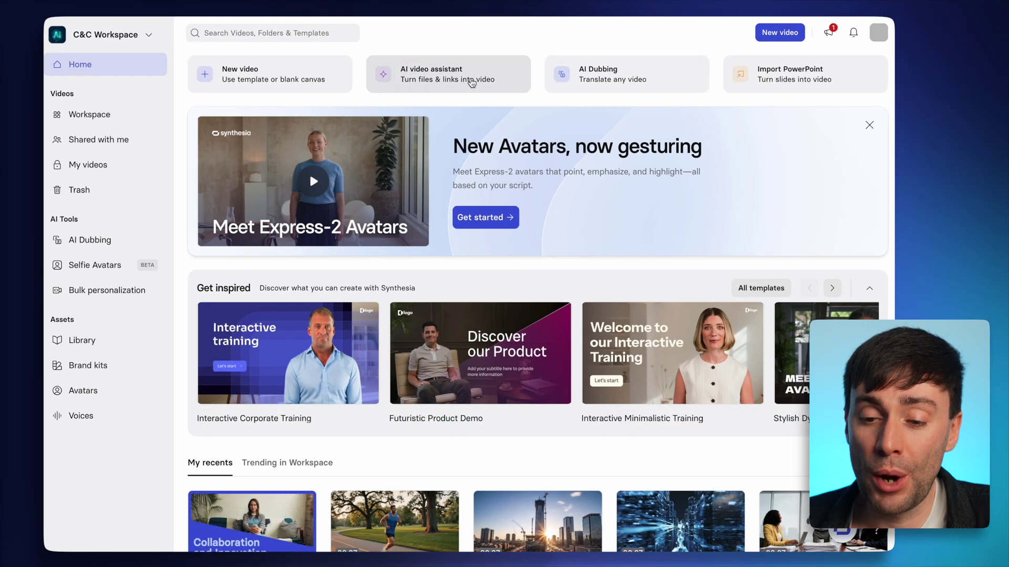
- Open the AI video assistant, review its URL, Prompt and Script options, and choose a file source
click(470, 80)
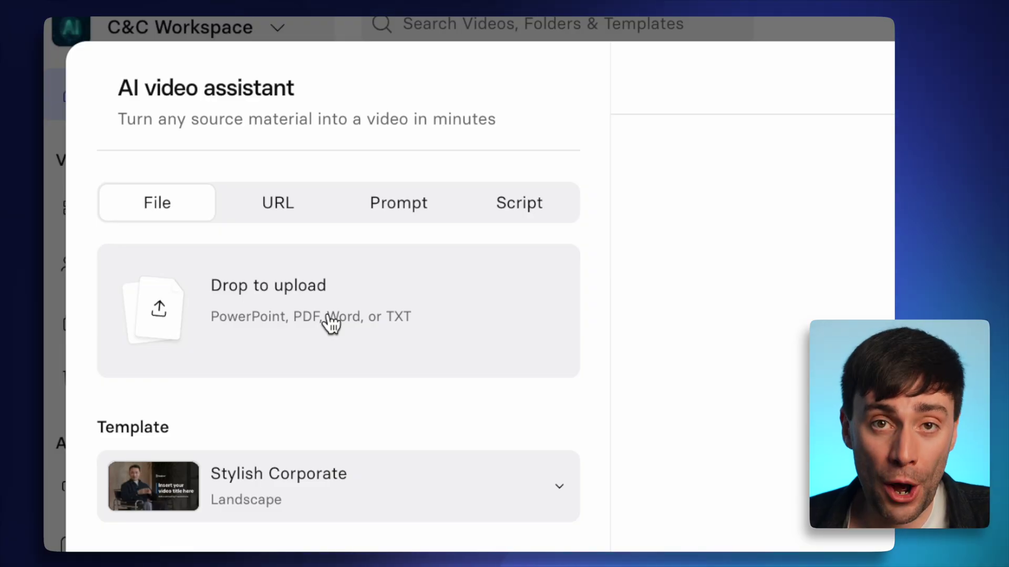
click(299, 209)
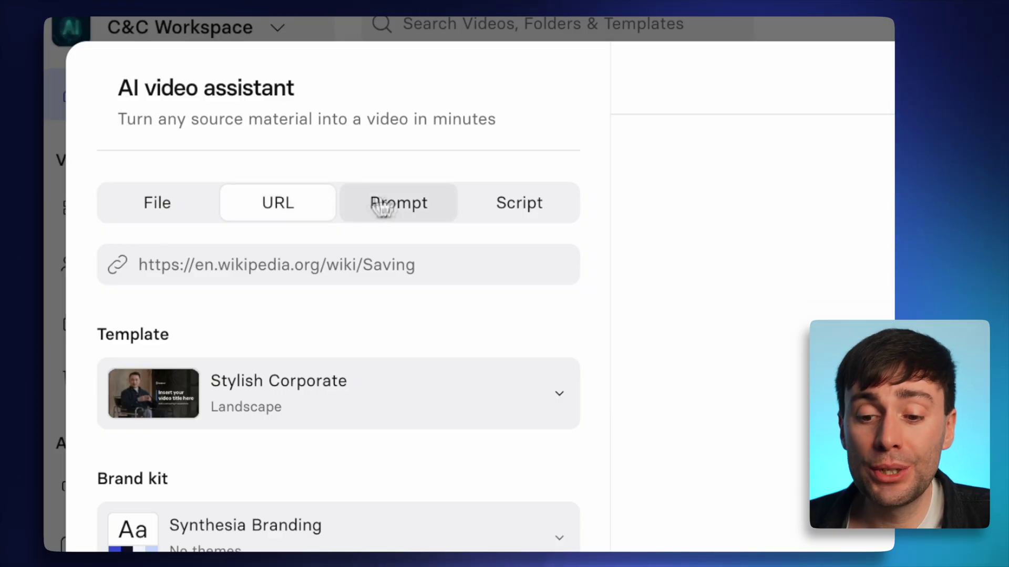
click(427, 212)
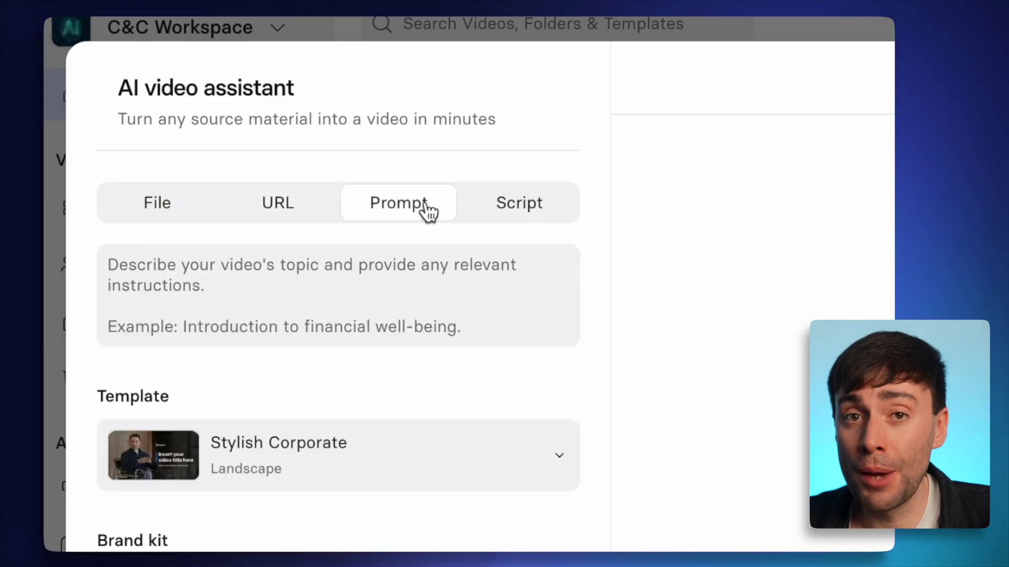
click(551, 212)
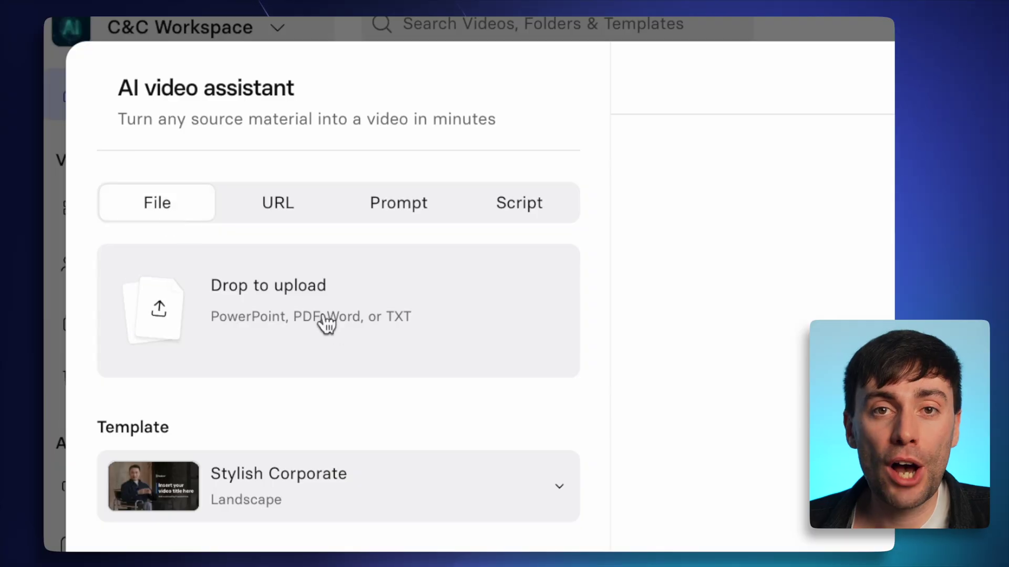
click(325, 320)
- Attach New_Employee_Onboarding_Guide.pdf and select the Elegant Personal Avatar Training template
click(421, 234)
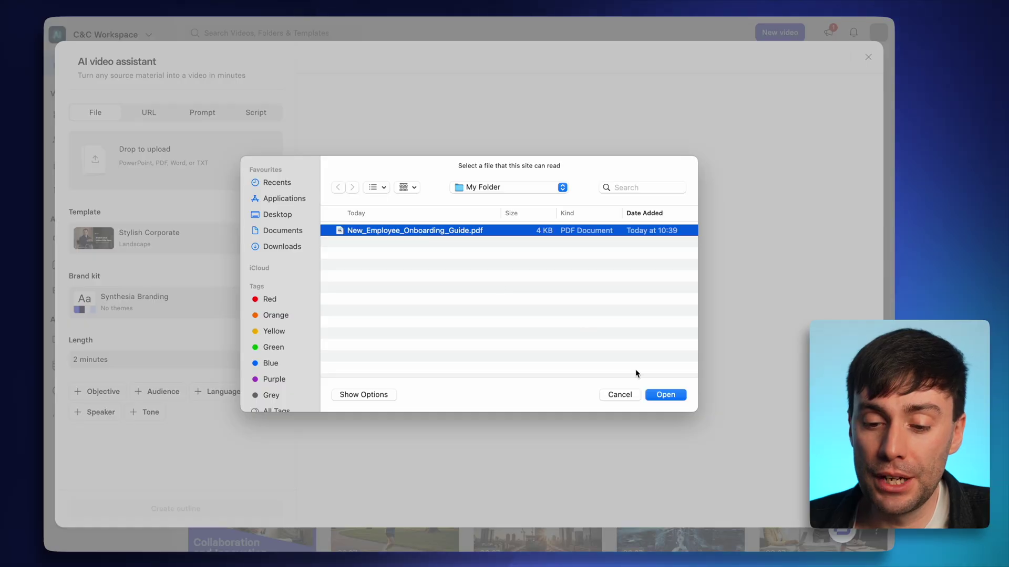
click(666, 396)
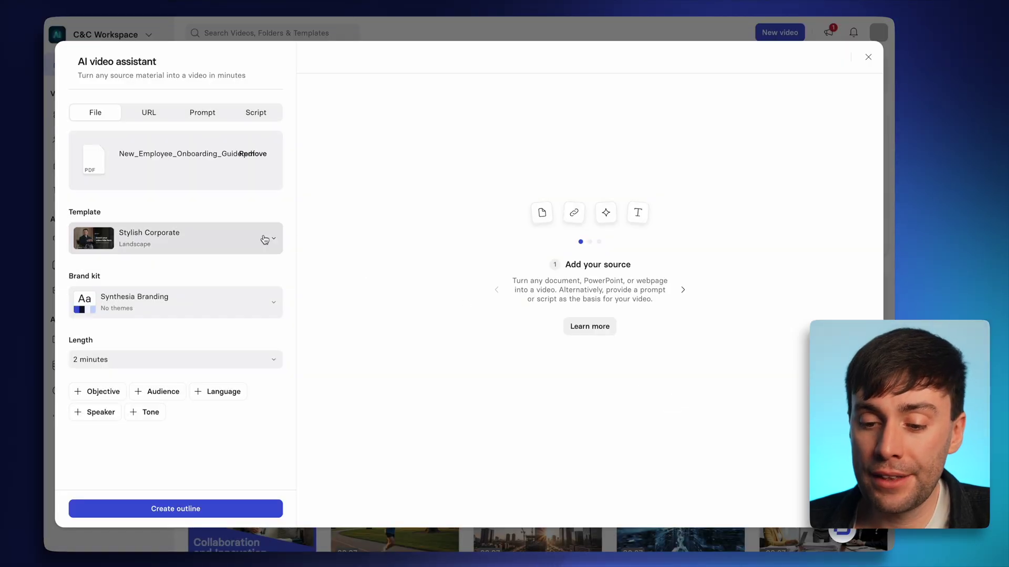
click(264, 239)
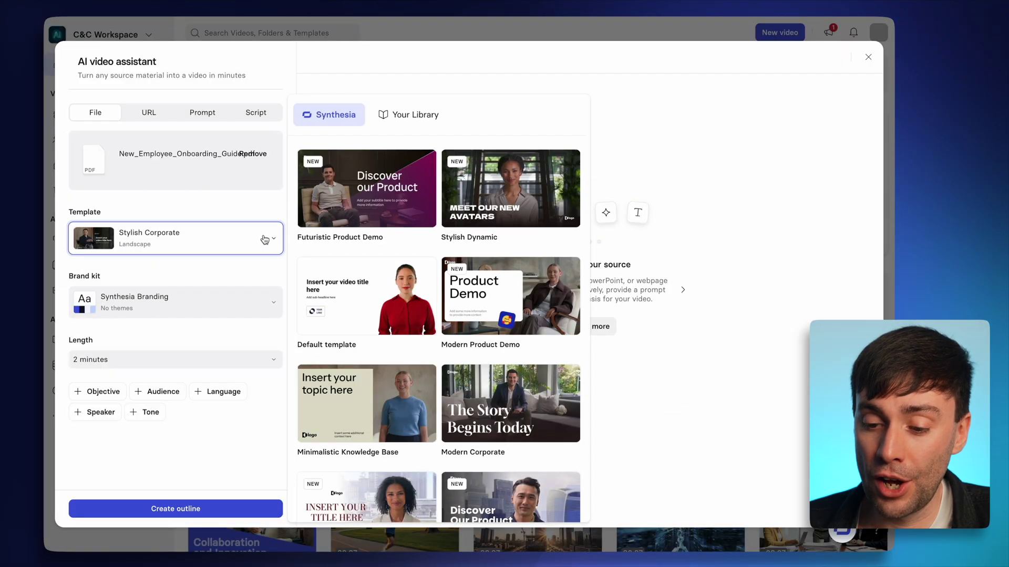
scroll(518, 203, down, 2)
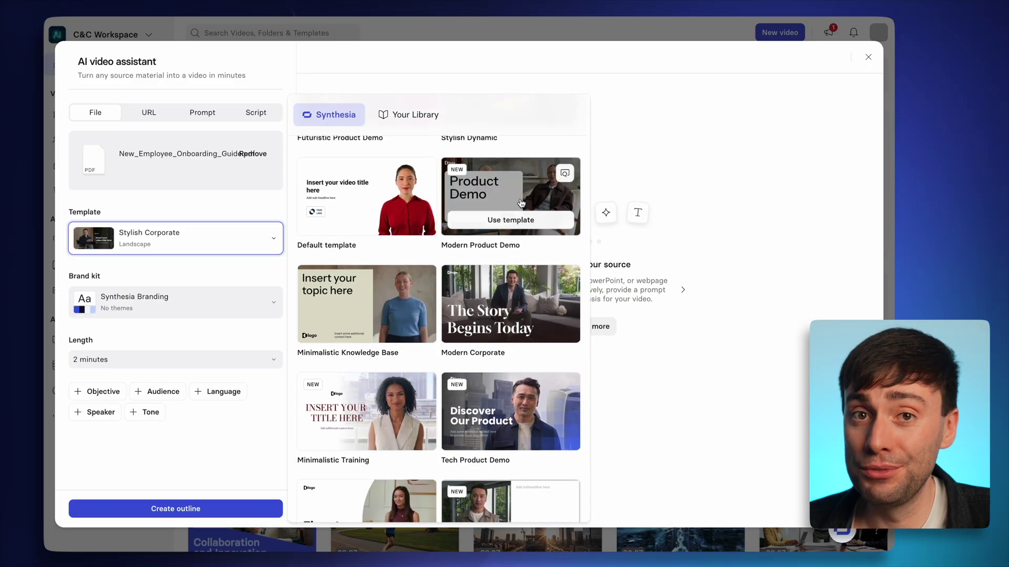
scroll(520, 203, down, 6)
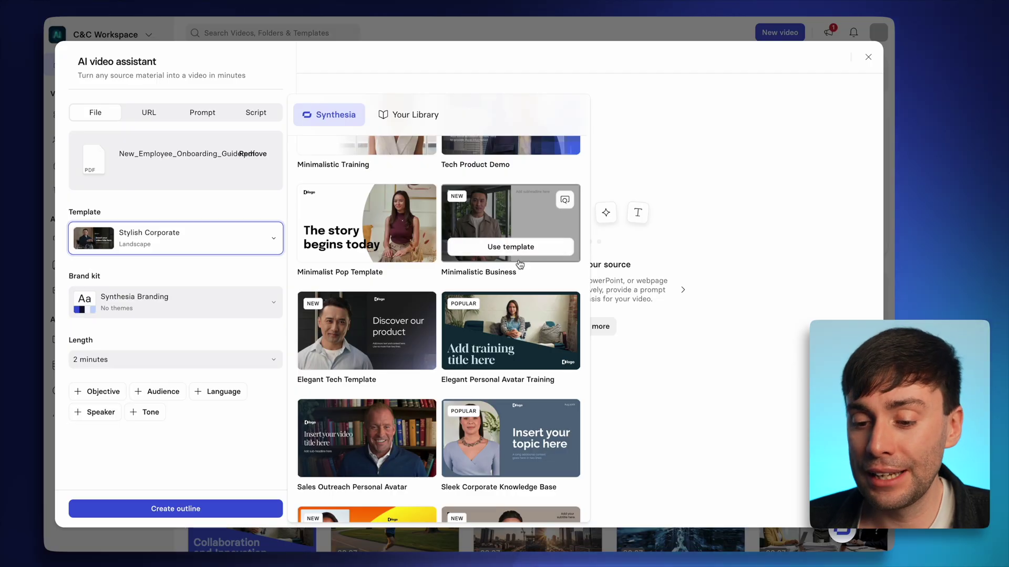
click(526, 330)
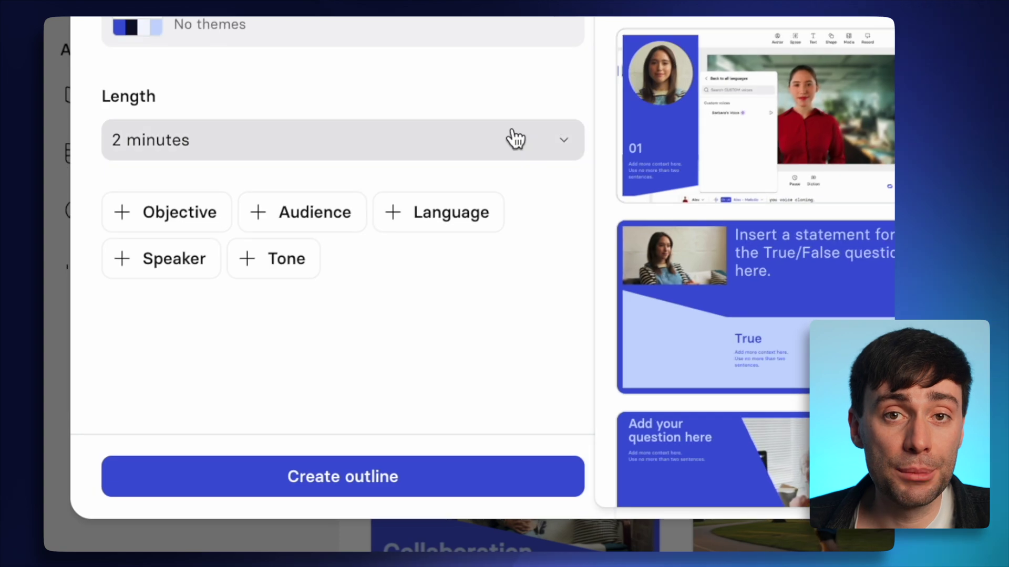
- Keep a 2-minute length, add a new-employee audience and an introduction objective, then create the outline
click(253, 359)
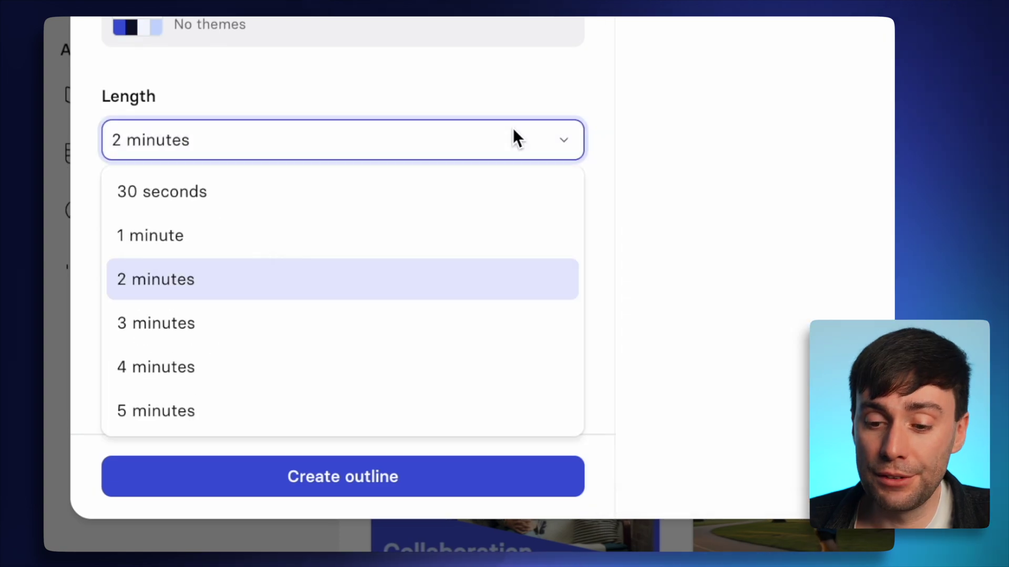
click(415, 282)
click(331, 224)
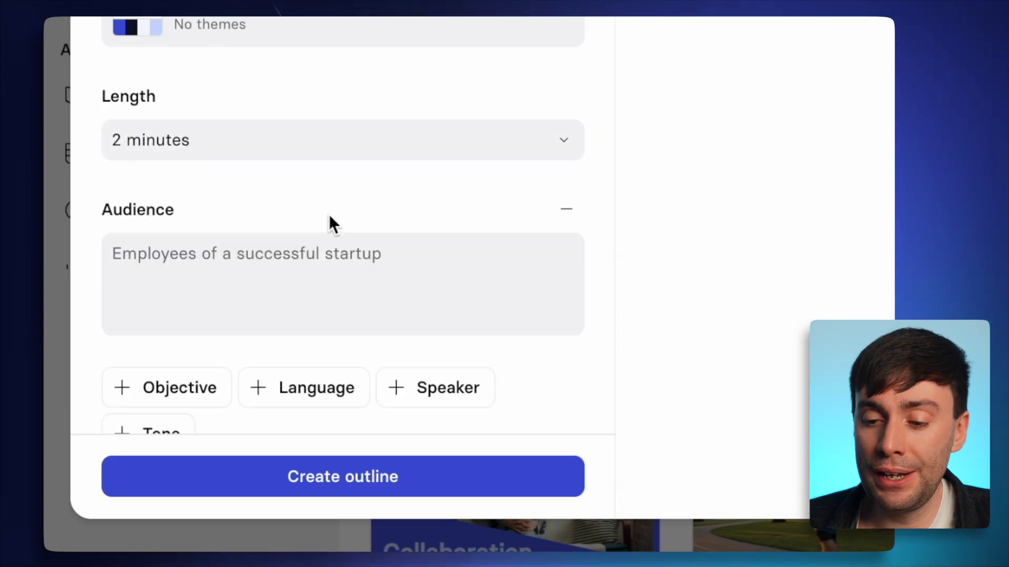
click(329, 265)
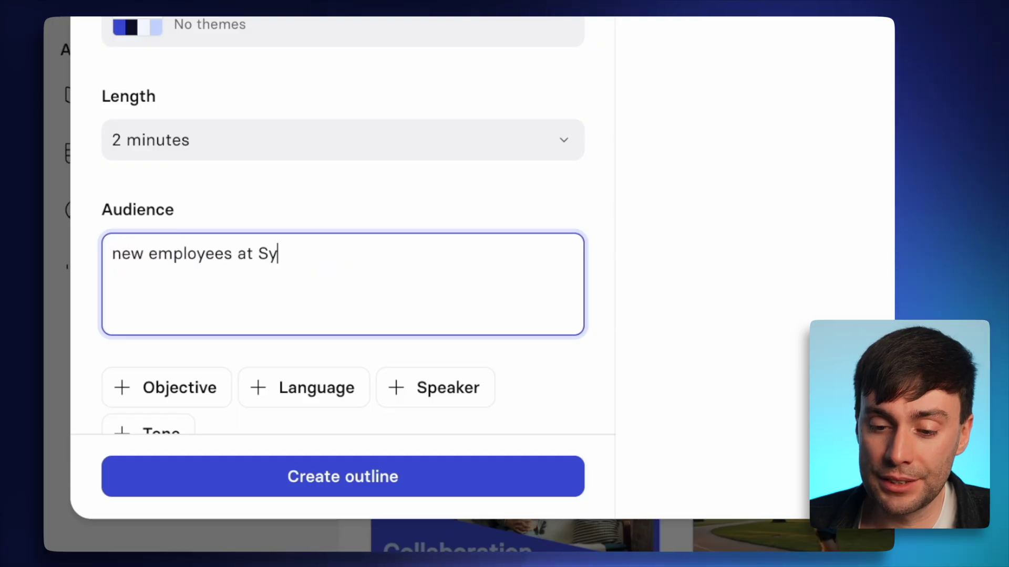
click(179, 388)
scroll(196, 386, down, 3)
click(315, 278)
text(introduce new synthesia employees to the company)
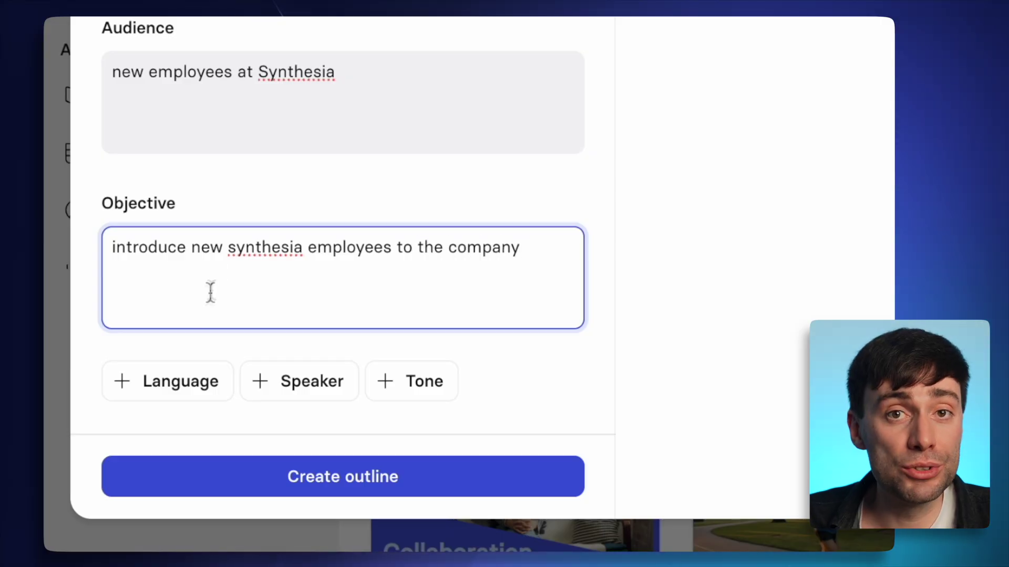
click(185, 482)
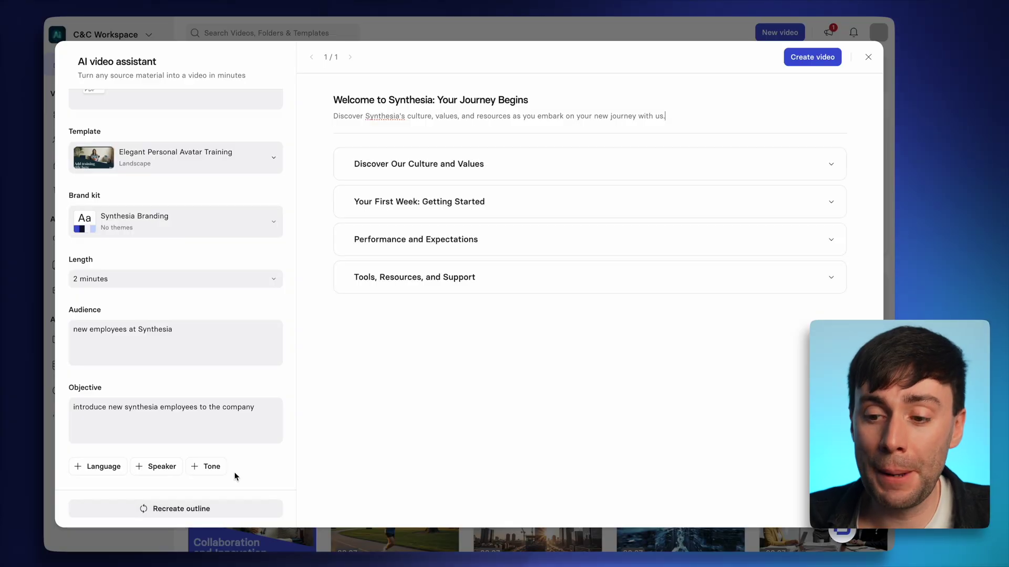
- Add a 'Welcome to Synthesia!' bullet atop Discover Our Culture and Values, then generate the scenes
click(832, 166)
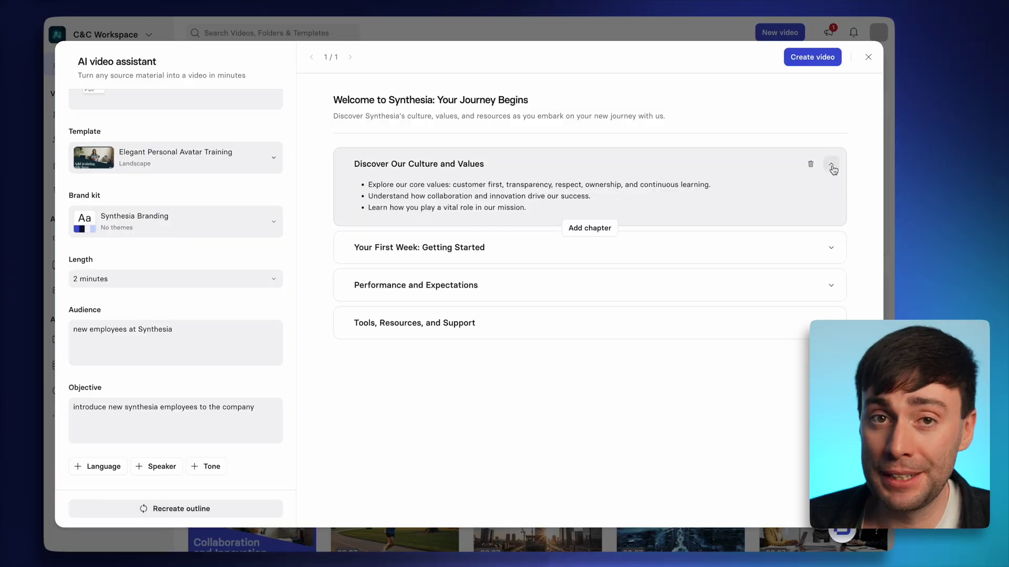
click(370, 185)
key(Return)
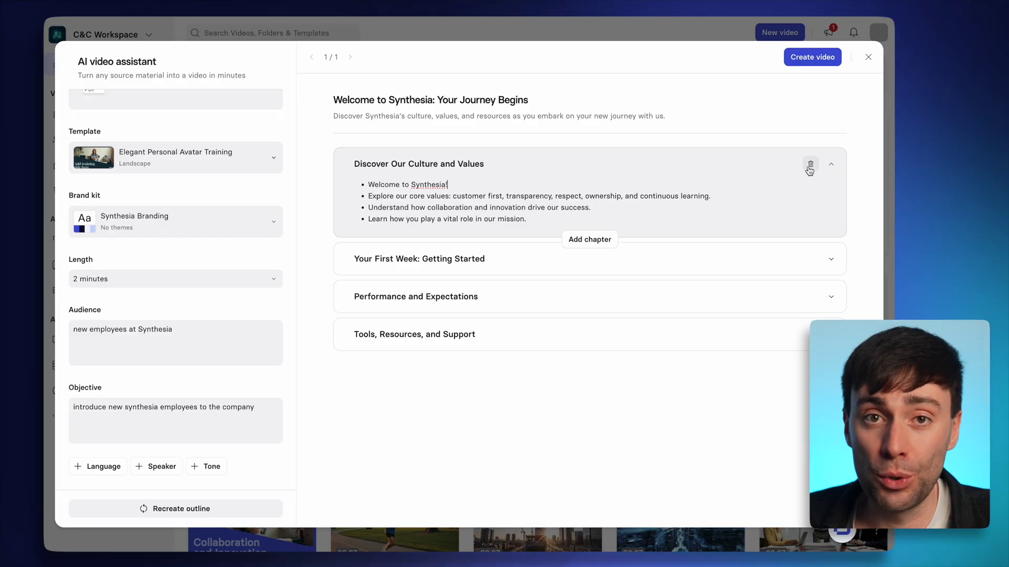
click(808, 59)
- Look at Scene 1's alternative layouts, dismiss them, and continue into the video editor
scroll(735, 315, up, 5)
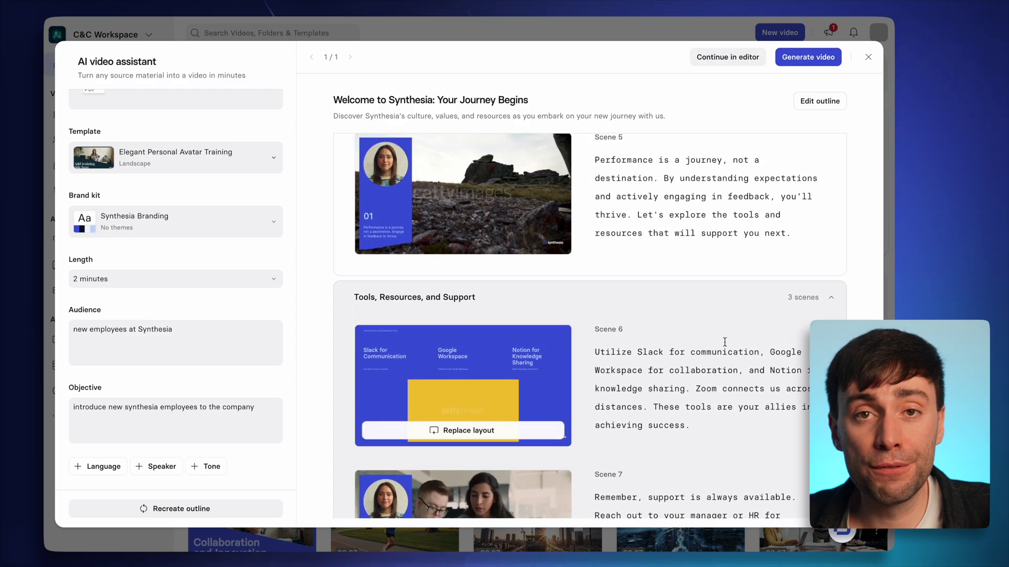
scroll(725, 342, up, 12)
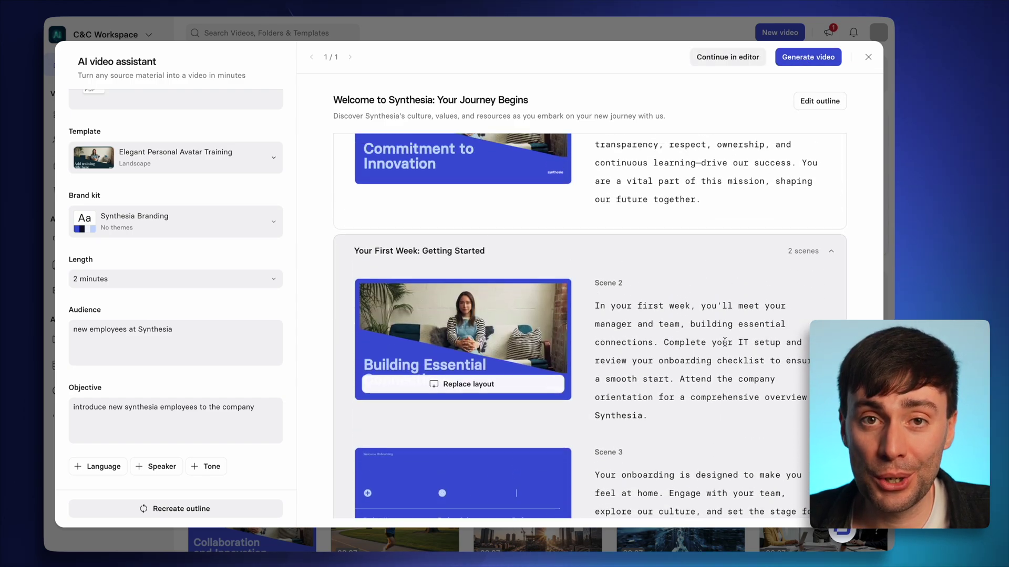
scroll(724, 342, up, 3)
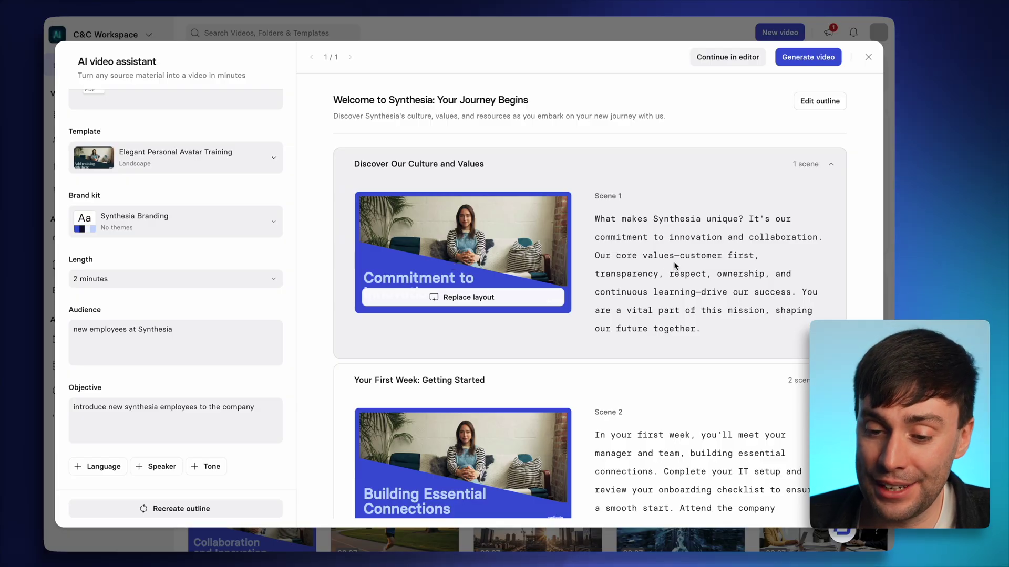
click(490, 304)
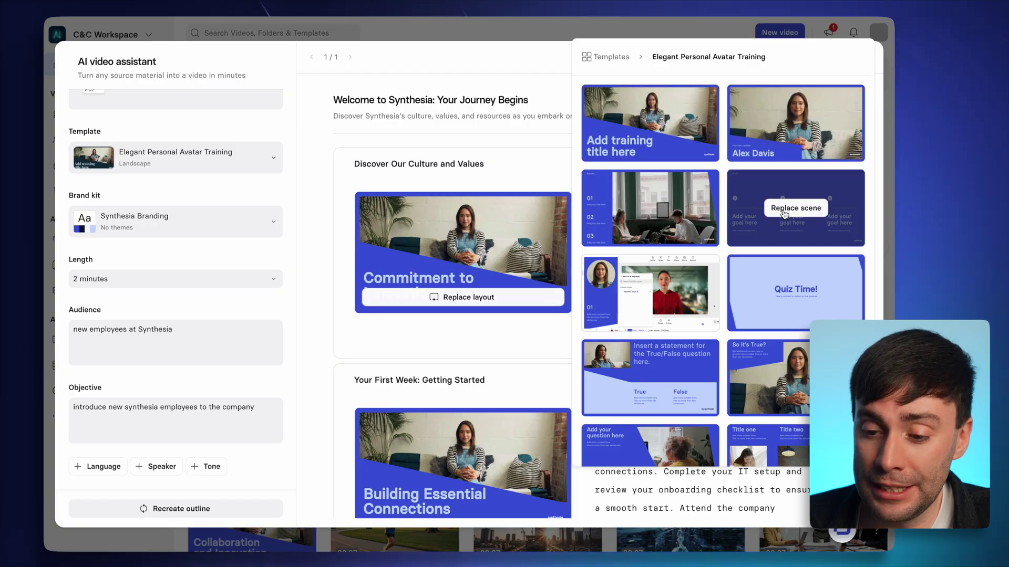
mouse_move(676, 226)
key(Escape)
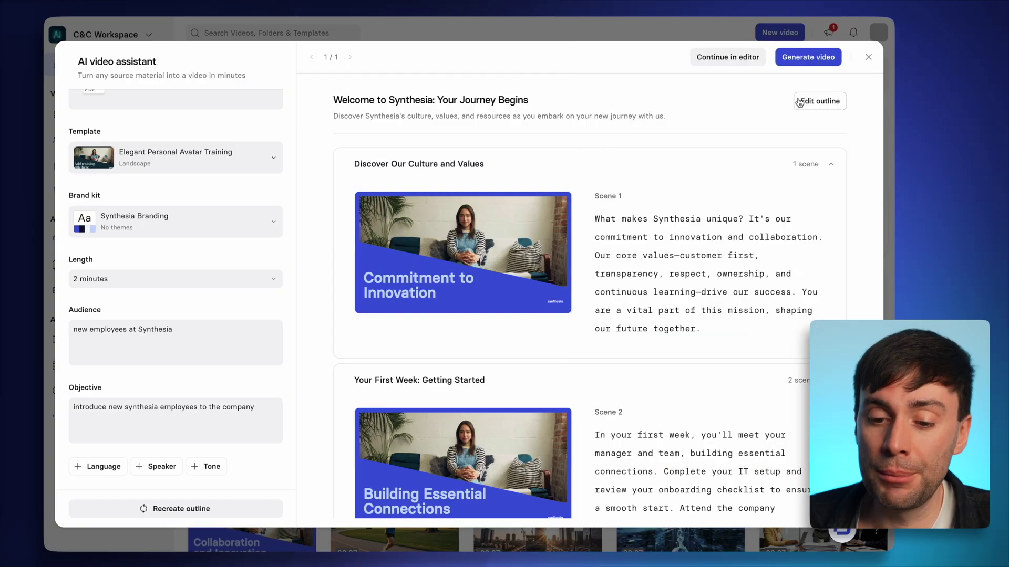
click(726, 57)
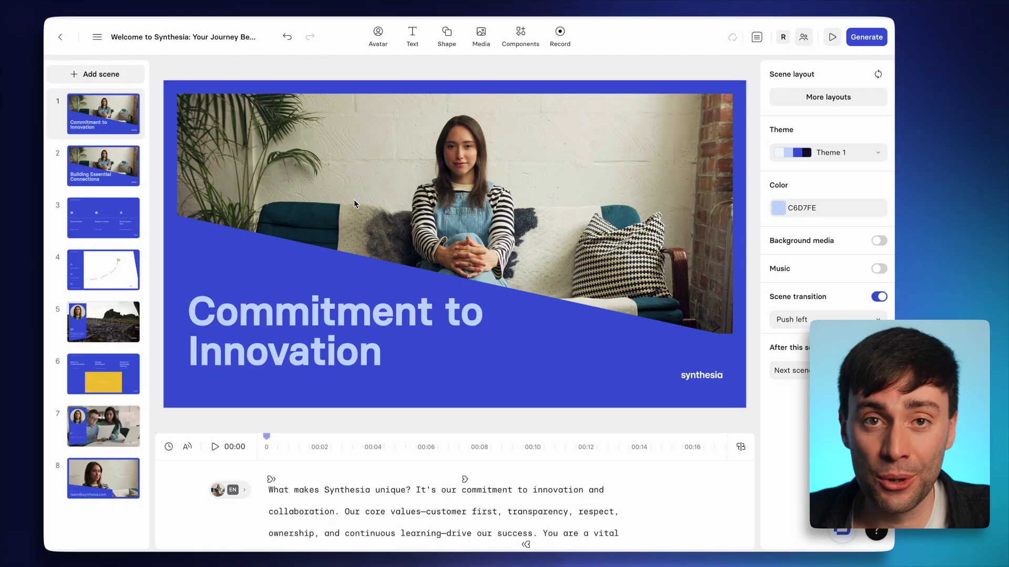
- Step through scenes 3 and 4 to reach scene 5, 'Performance is a journey'
click(117, 234)
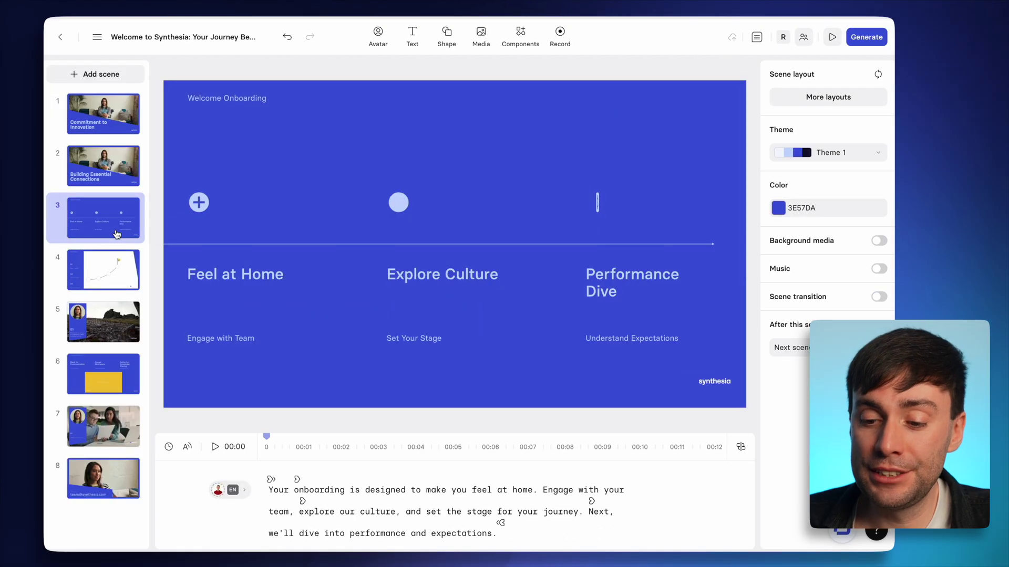
click(117, 273)
click(119, 324)
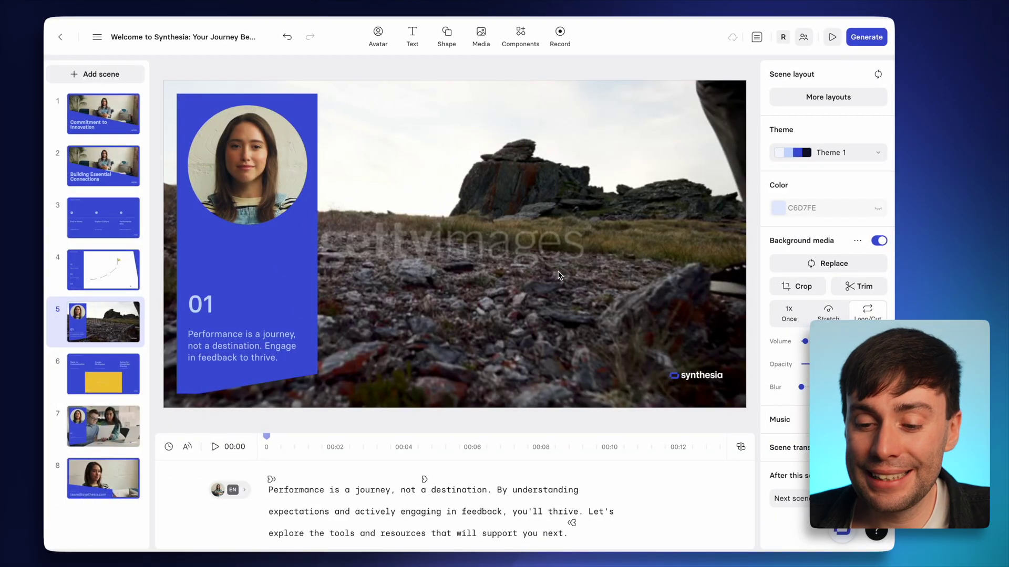
- Replace scene 5's background video with an AI generation using the Veo 3.1 Fast model
click(559, 275)
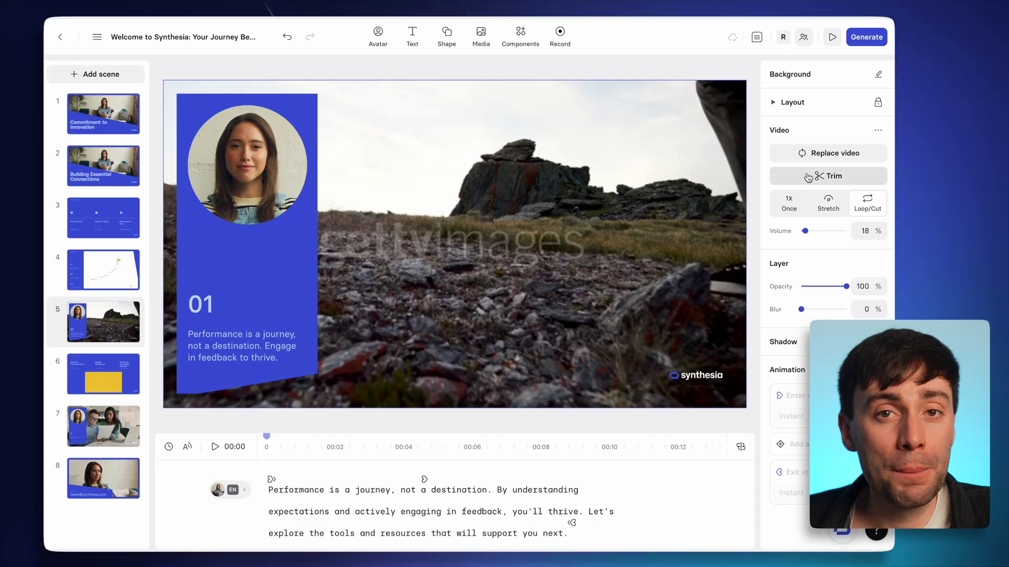
click(810, 153)
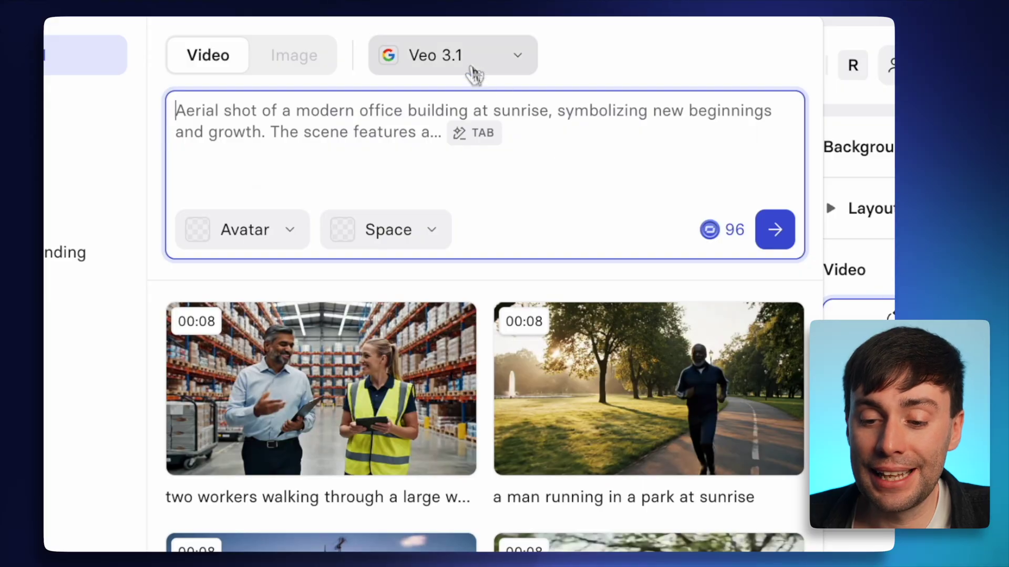
click(472, 67)
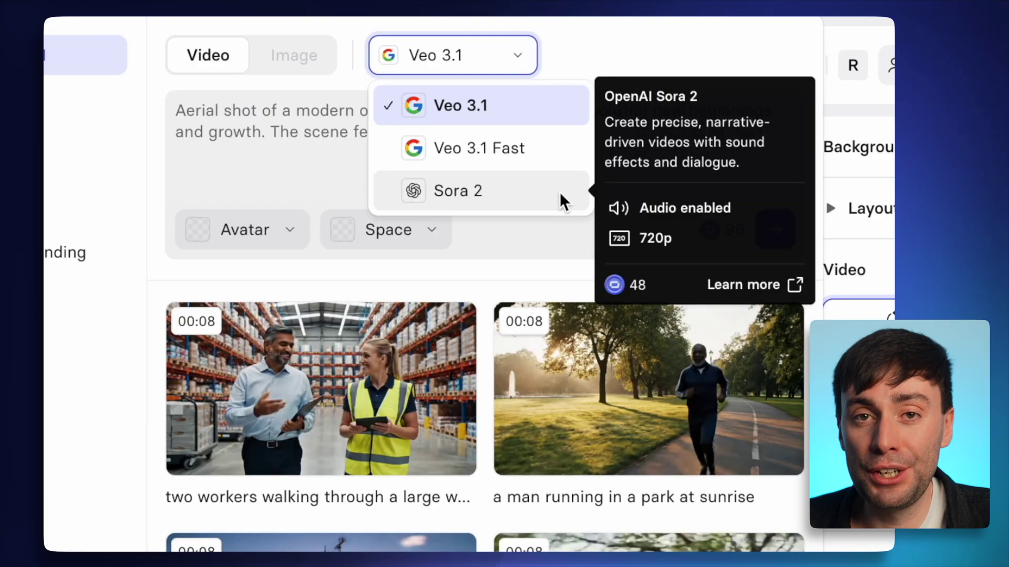
click(536, 153)
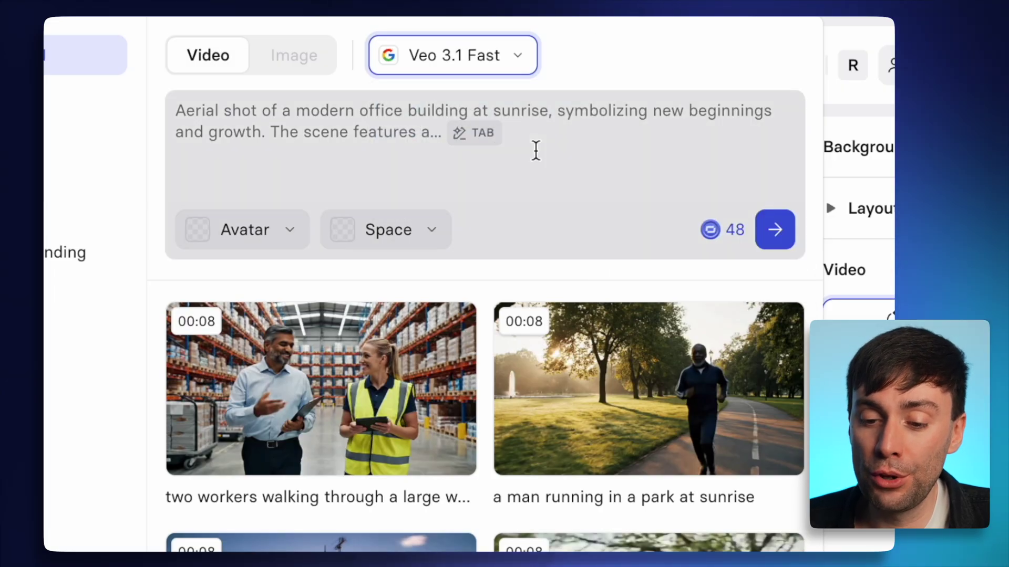
- Generate a clip of two workers walking through a warehouse and apply it as scene 5's background
click(535, 151)
text(two workers walking through a large warehouse together, one is a senior manager, one is younger and they speak in a friendly way)
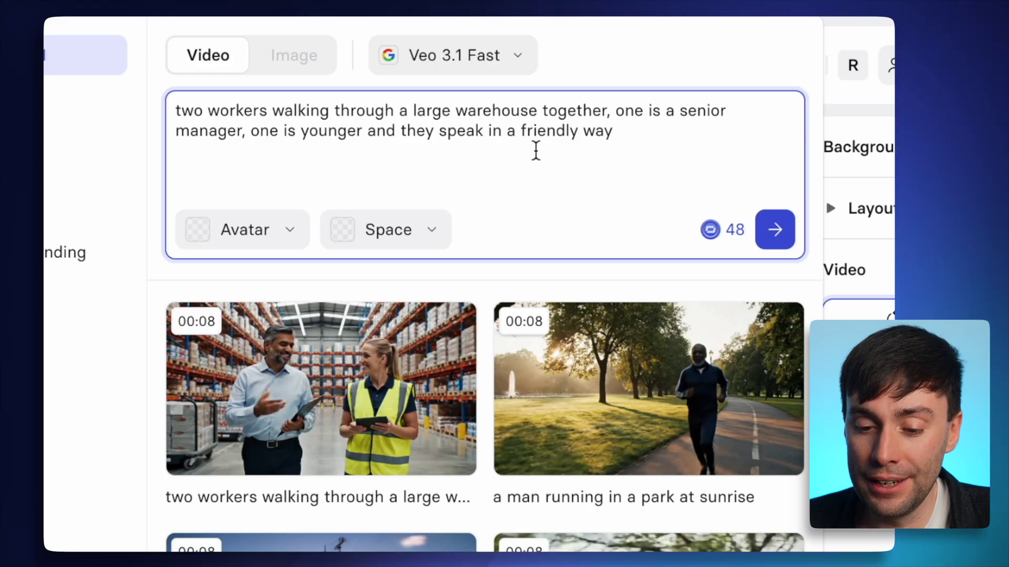
click(772, 239)
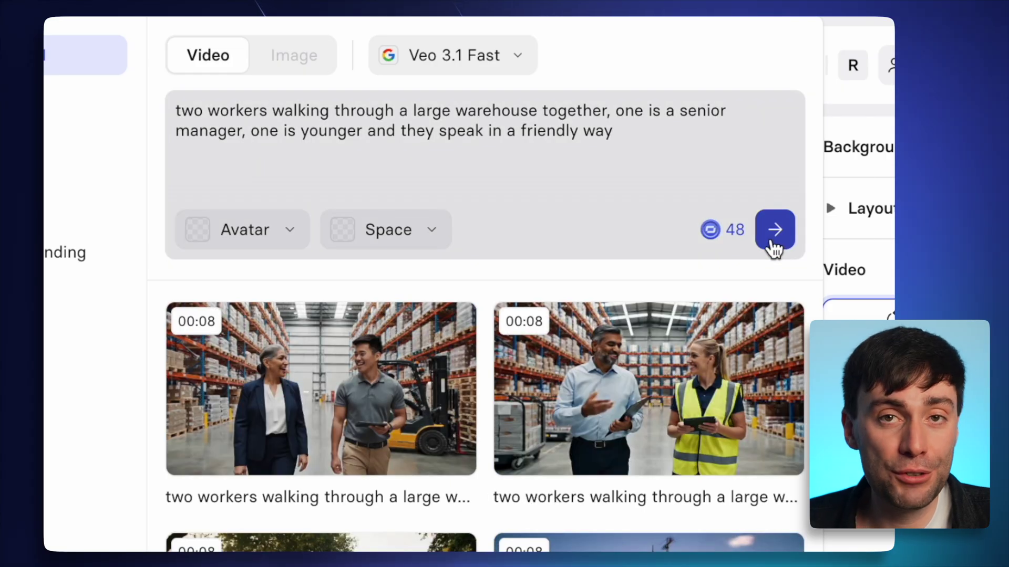
mouse_move(376, 417)
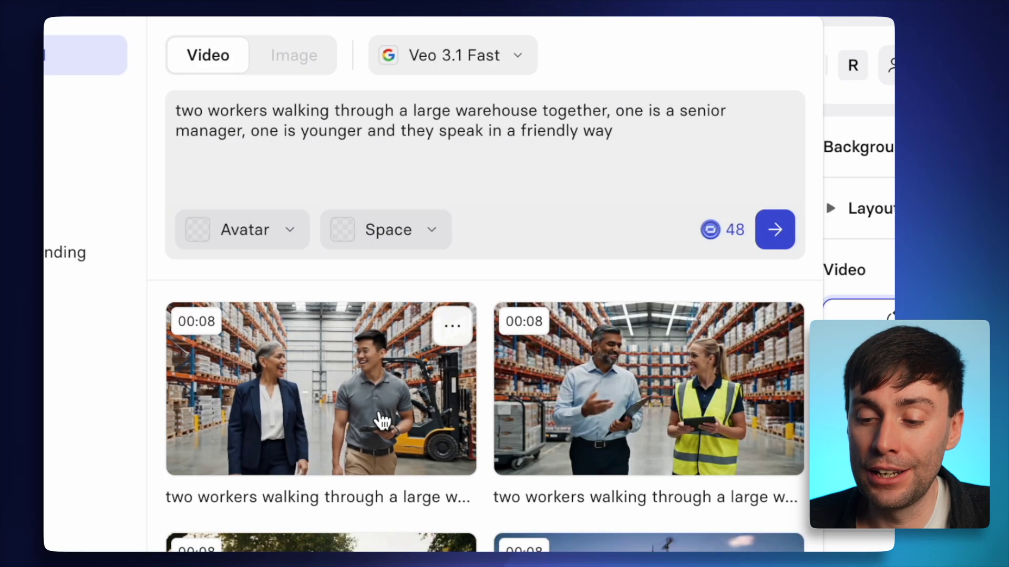
click(382, 420)
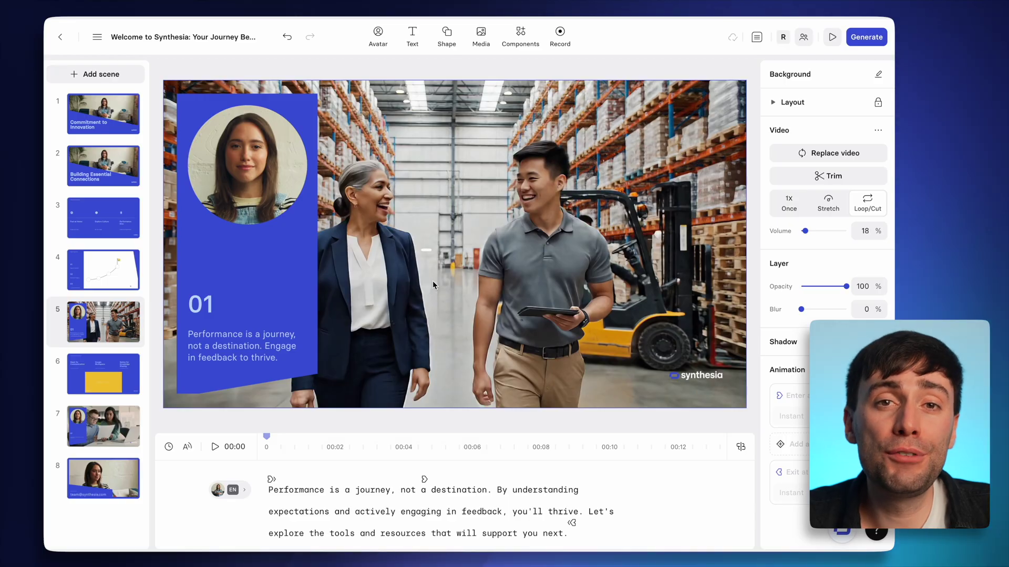
- Preview scene 5, then add the avatar-on-sofa template scene as scene 6
click(217, 450)
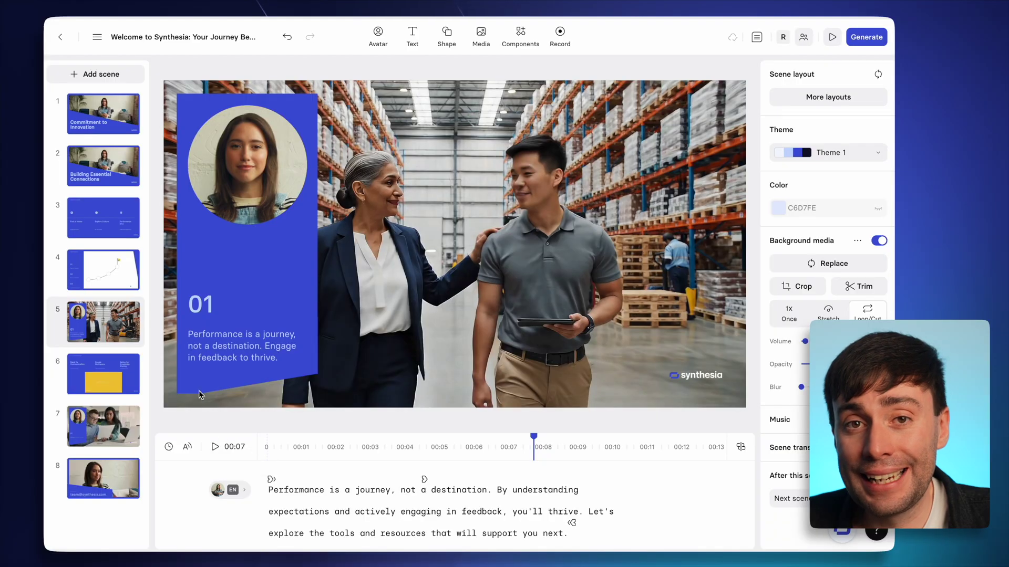
click(95, 74)
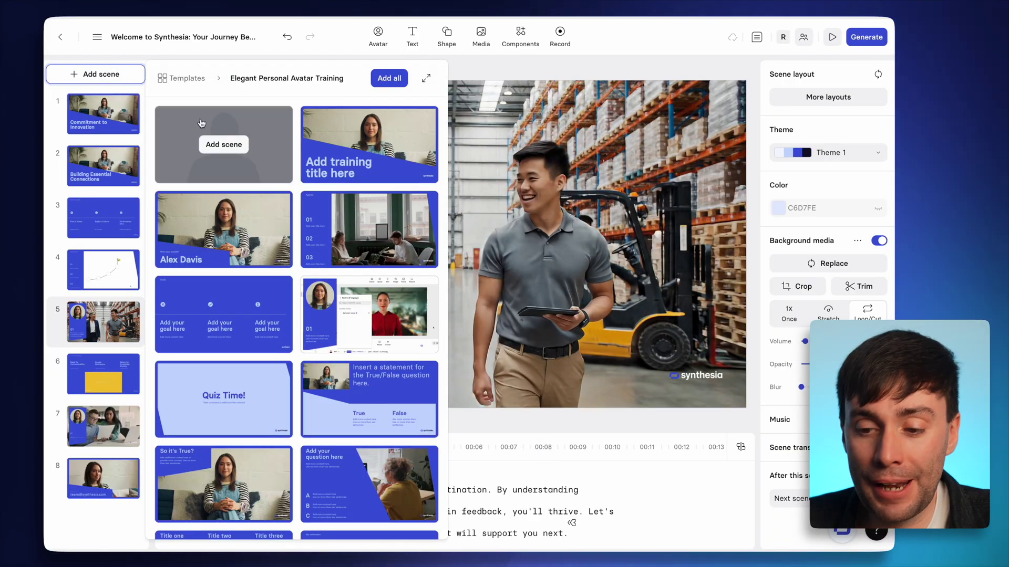
click(259, 162)
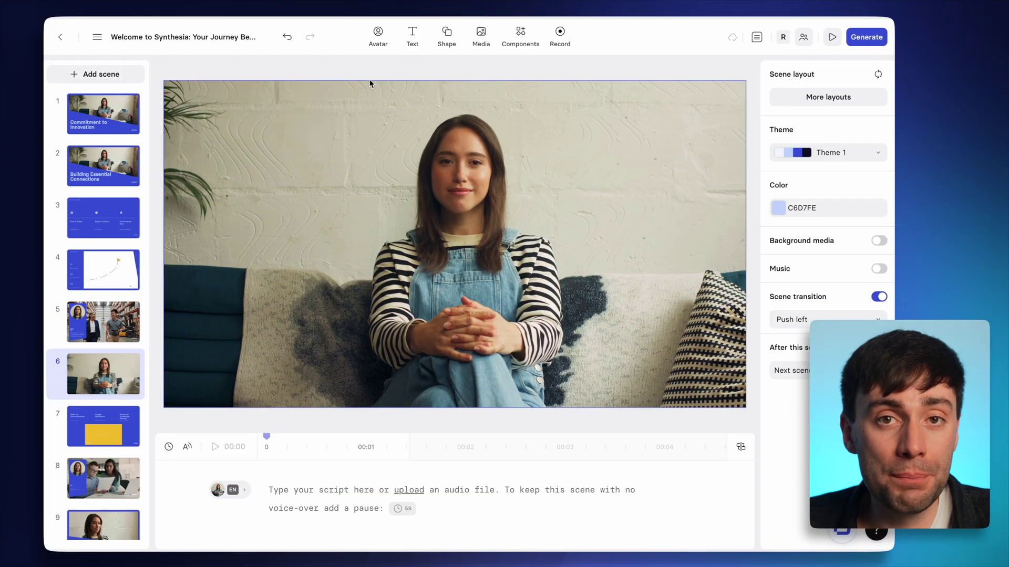
click(481, 34)
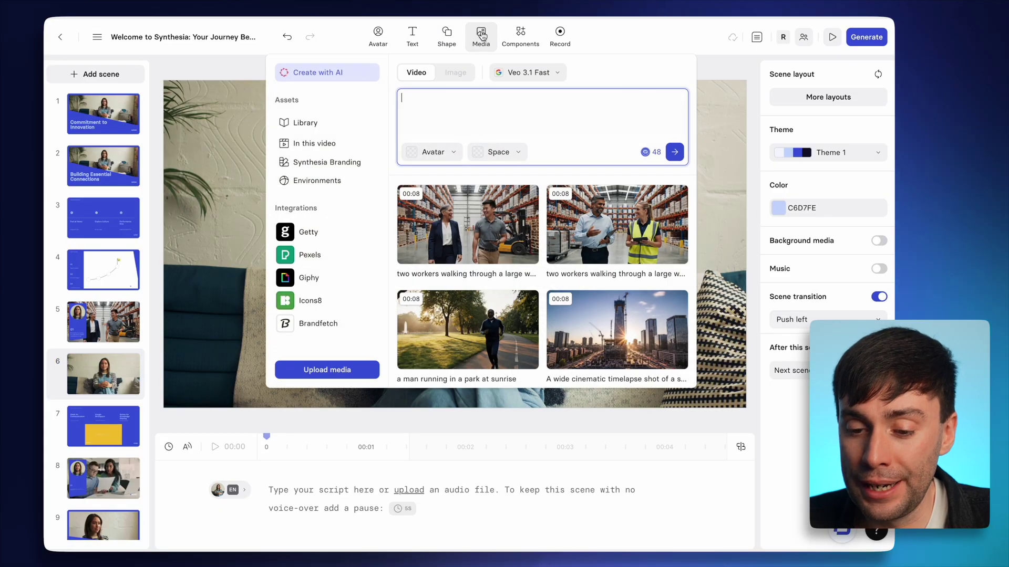
- Generate a Sora 2 clip from the pasted office welcome prompt and add it to scene 6
click(560, 73)
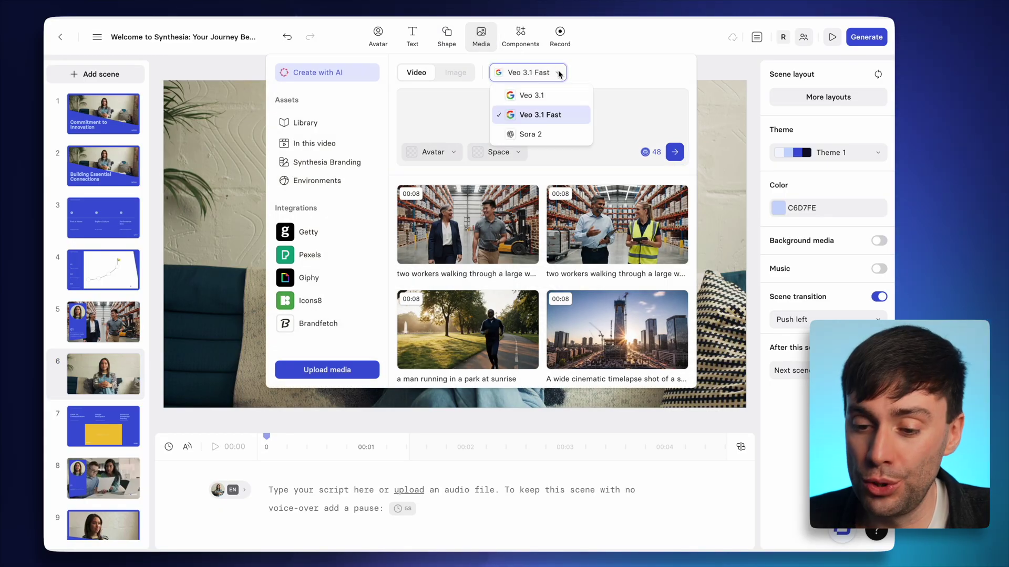
click(530, 134)
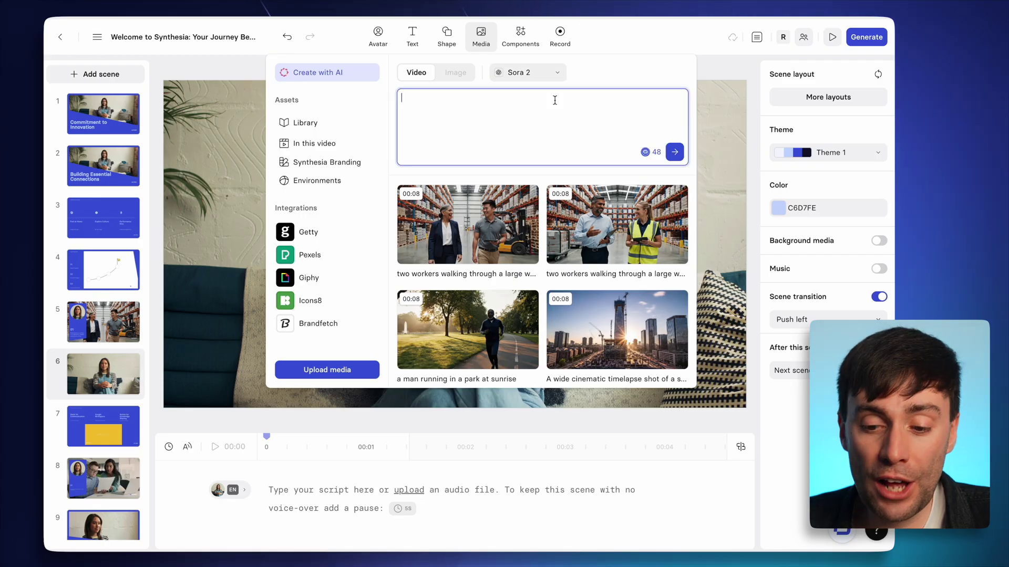
text(A new employee works into a modern office the CEO welcomes them and says: "welcome to the team")
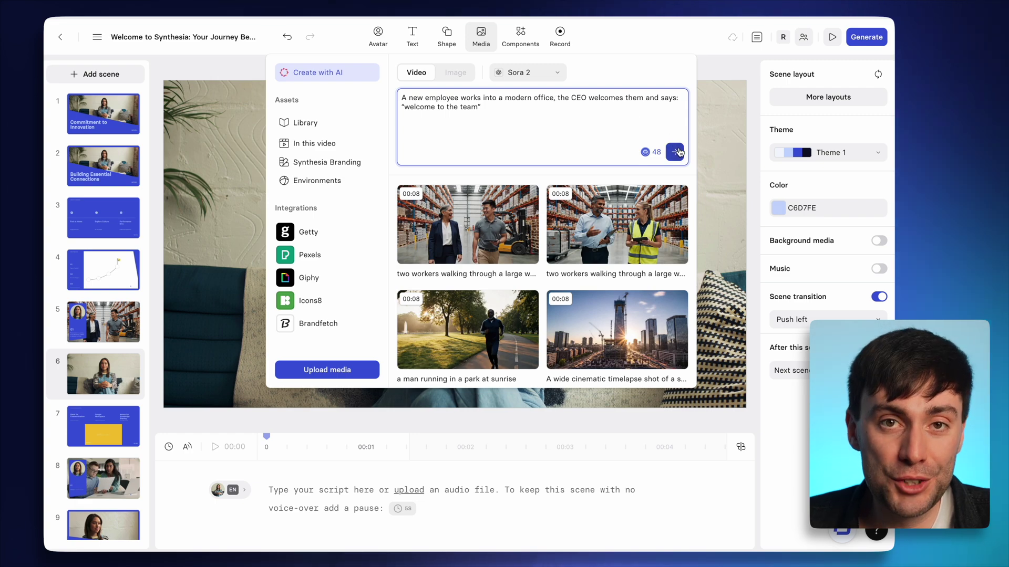
click(675, 152)
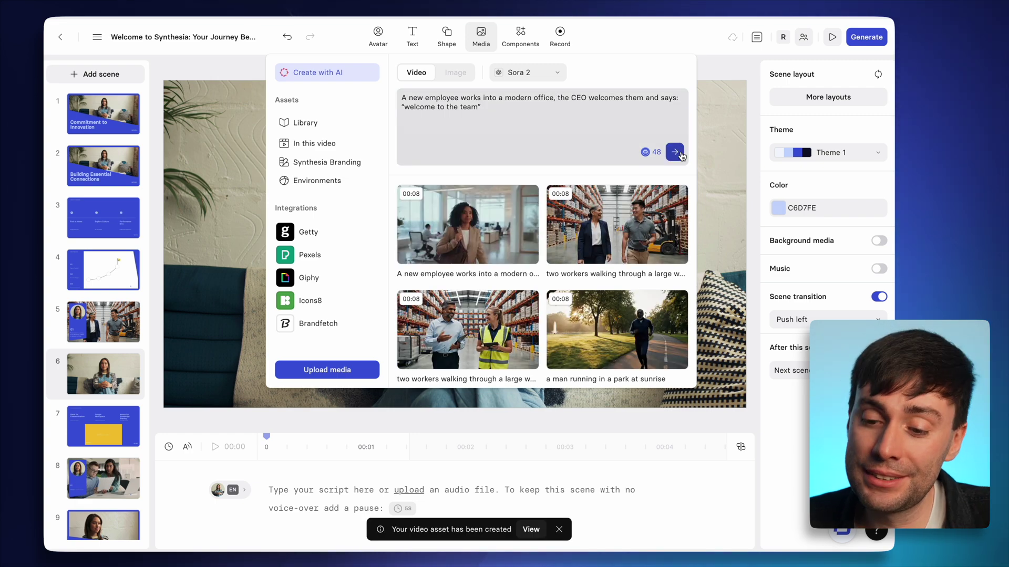
click(501, 233)
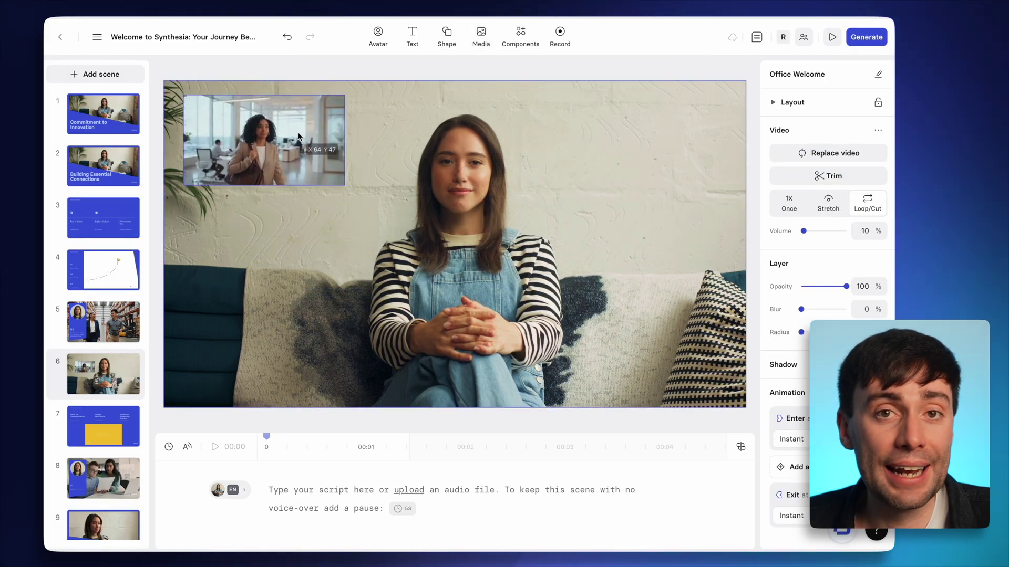